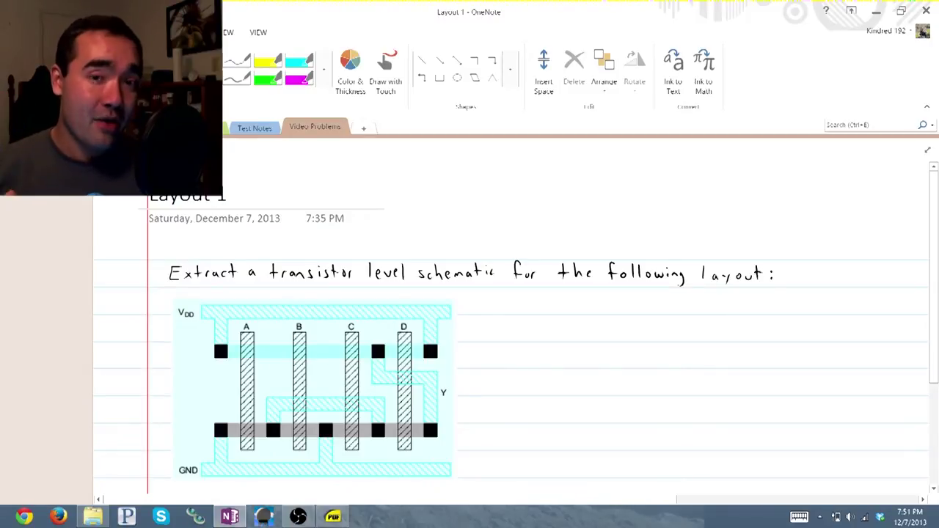
# - Draw a red arrow at the VDD rail and circle the VDD contacts, including beside column D
pyautogui.moveTo(463, 316)
pyautogui.mouseDown()
pyautogui.moveTo(484, 316)
pyautogui.moveTo(473, 323)
pyautogui.mouseUp()
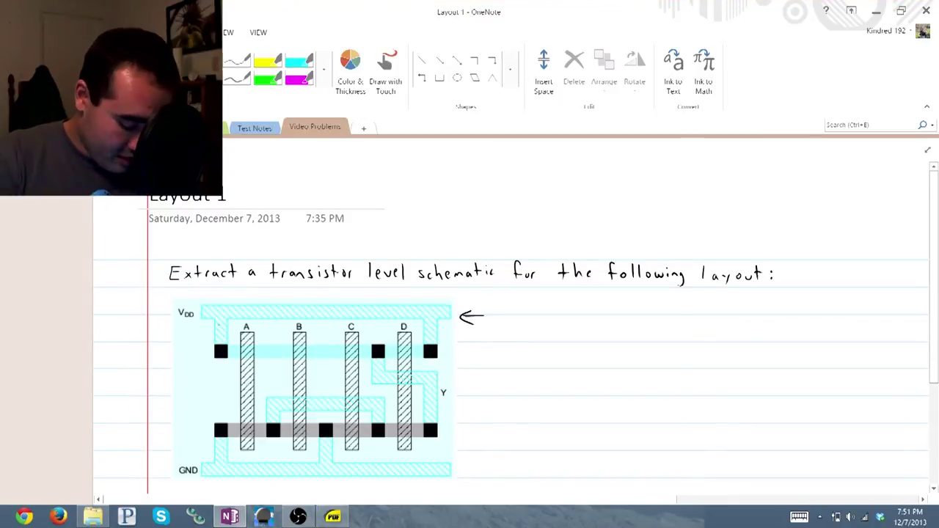
pyautogui.moveTo(213, 319)
pyautogui.mouseDown()
pyautogui.moveTo(213, 356)
pyautogui.moveTo(214, 316)
pyautogui.mouseUp()
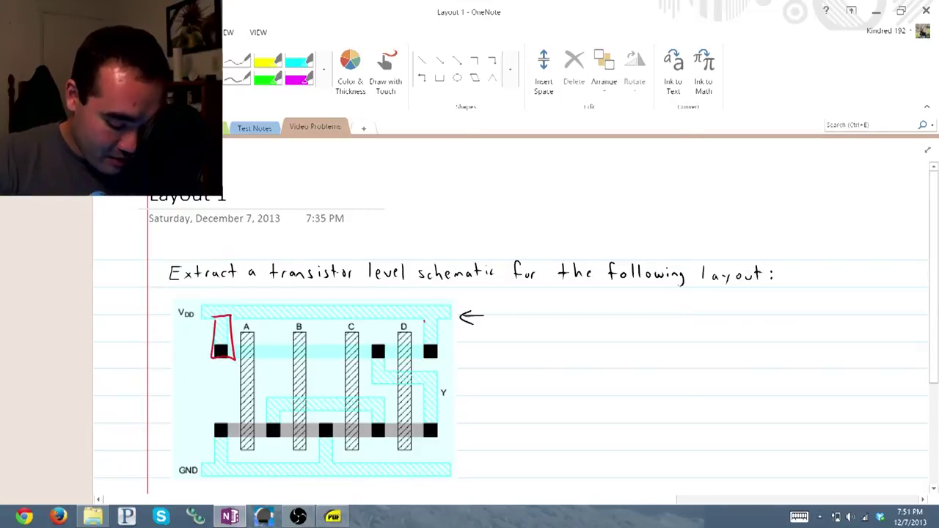
pyautogui.moveTo(424, 321)
pyautogui.mouseDown()
pyautogui.moveTo(440, 343)
pyautogui.moveTo(424, 318)
pyautogui.mouseUp()
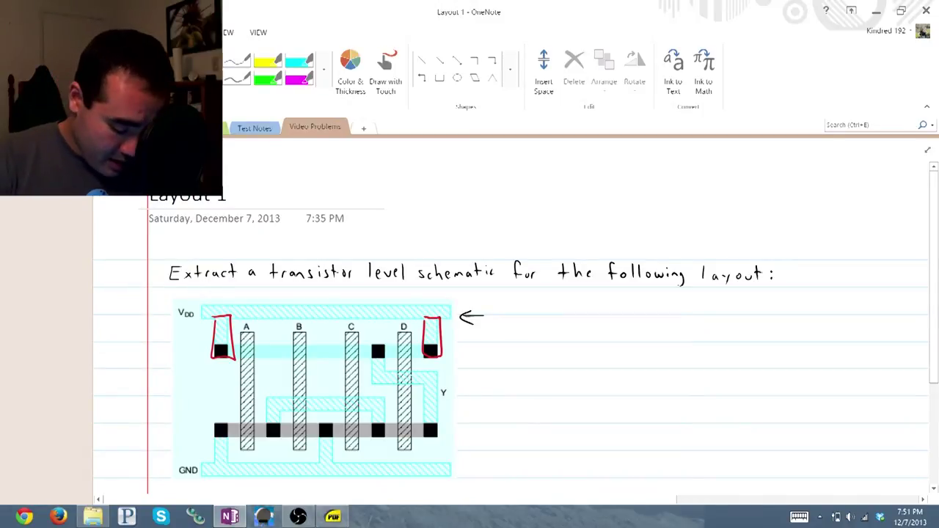
# - Trace the red pull-up path in arcs from VDD over gates D, A, B and C
pyautogui.moveTo(422, 351)
pyautogui.mouseDown()
pyautogui.moveTo(394, 338)
pyautogui.moveTo(386, 345)
pyautogui.mouseUp()
pyautogui.moveTo(391, 335)
pyautogui.mouseDown()
pyautogui.moveTo(386, 345)
pyautogui.moveTo(395, 346)
pyautogui.mouseUp()
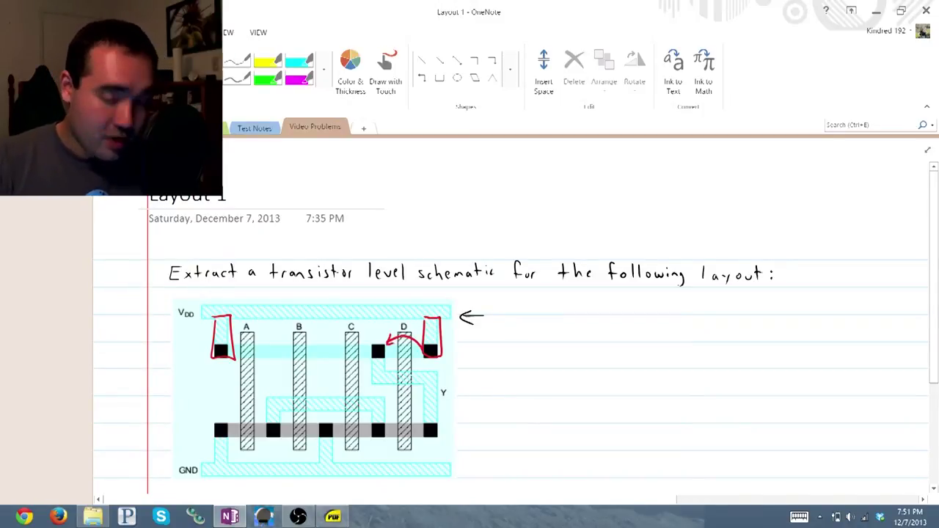
pyautogui.moveTo(228, 351)
pyautogui.mouseDown()
pyautogui.moveTo(247, 339)
pyautogui.moveTo(269, 353)
pyautogui.mouseUp()
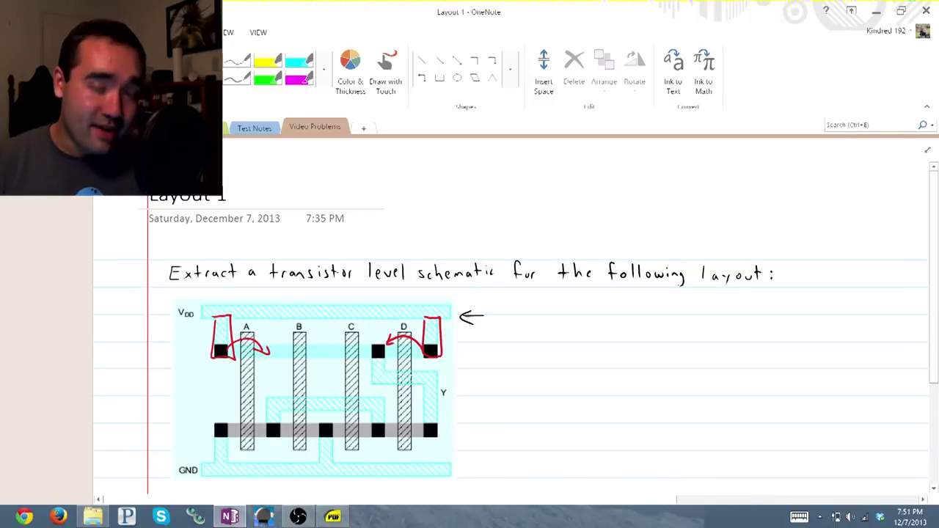
pyautogui.click(251, 361)
pyautogui.moveTo(279, 350)
pyautogui.mouseDown()
pyautogui.moveTo(320, 348)
pyautogui.moveTo(375, 337)
pyautogui.mouseUp()
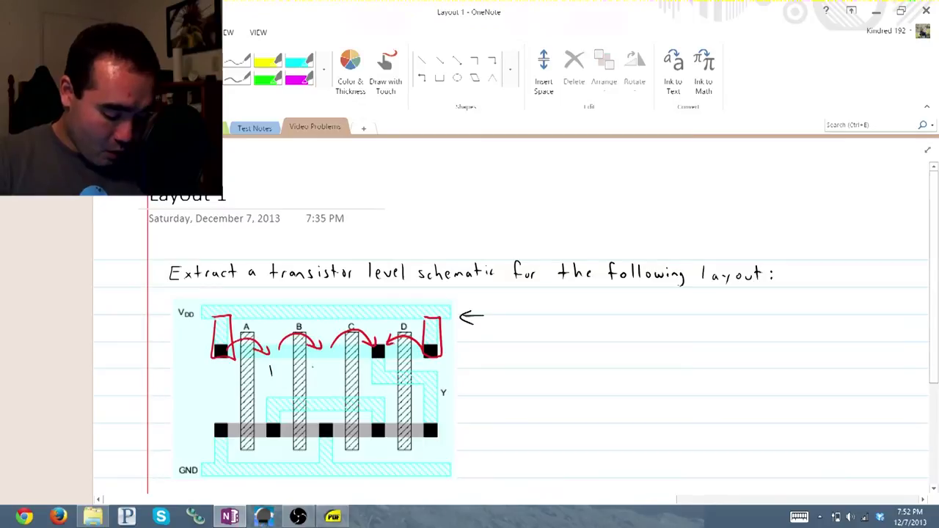
# - Number the layout nodes 1–3 and start the three-PMOS series stack with gate leads
pyautogui.moveTo(319, 364); pyautogui.dragTo(366, 372)
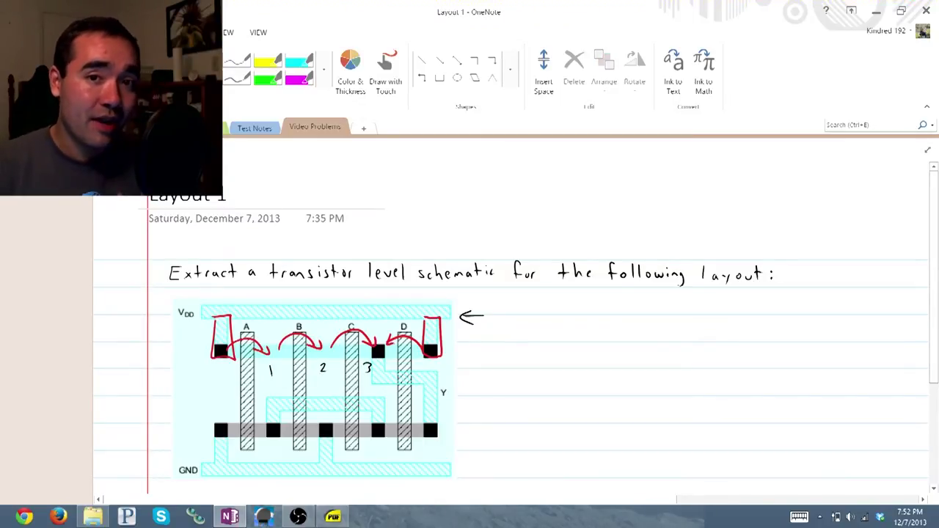
pyautogui.moveTo(418, 360); pyautogui.dragTo(419, 370)
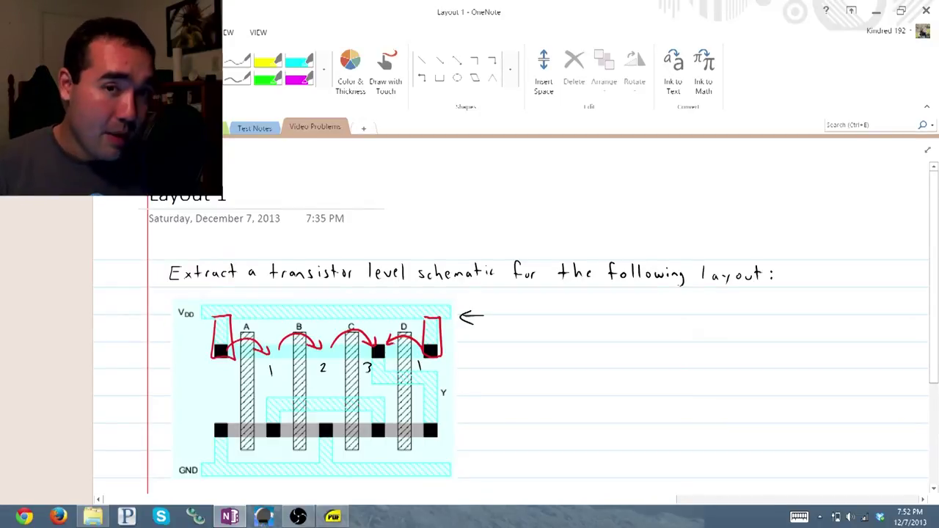
pyautogui.moveTo(567, 315)
pyautogui.mouseDown()
pyautogui.moveTo(570, 355)
pyautogui.moveTo(554, 337)
pyautogui.moveTo(555, 345)
pyautogui.moveTo(556, 334)
pyautogui.moveTo(575, 390)
pyautogui.moveTo(558, 377)
pyautogui.moveTo(574, 392)
pyautogui.moveTo(576, 419)
pyautogui.moveTo(556, 408)
pyautogui.mouseUp()
pyautogui.moveTo(531, 341)
pyautogui.mouseDown()
pyautogui.moveTo(548, 341)
pyautogui.moveTo(510, 345)
pyautogui.moveTo(550, 373)
pyautogui.moveTo(506, 378)
pyautogui.moveTo(553, 404)
pyautogui.moveTo(517, 412)
pyautogui.mouseUp()
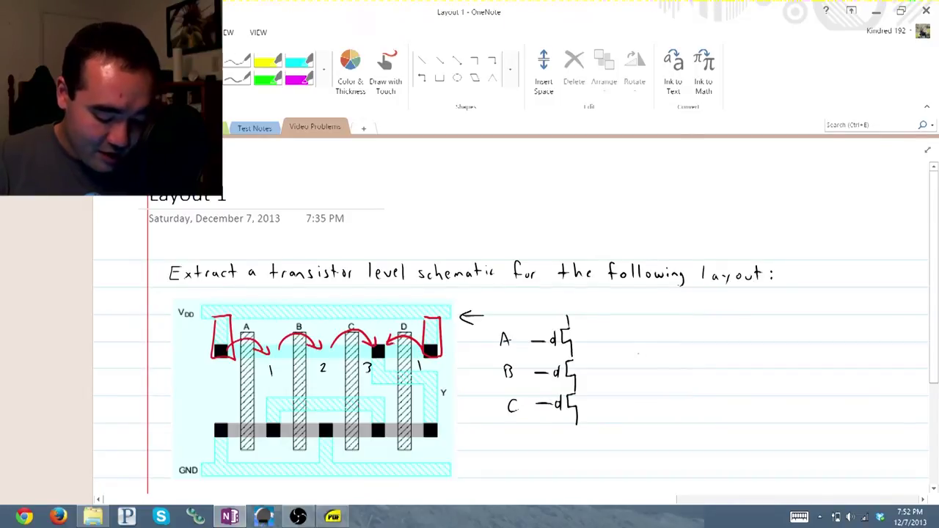
# - Add PMOS D parallel to the stack, wire both branches to VDD and join their bottoms
pyautogui.moveTo(633, 338)
pyautogui.mouseDown()
pyautogui.moveTo(624, 372)
pyautogui.moveTo(633, 383)
pyautogui.moveTo(612, 366)
pyautogui.moveTo(591, 366)
pyautogui.mouseUp()
pyautogui.moveTo(591, 357); pyautogui.dragTo(592, 367)
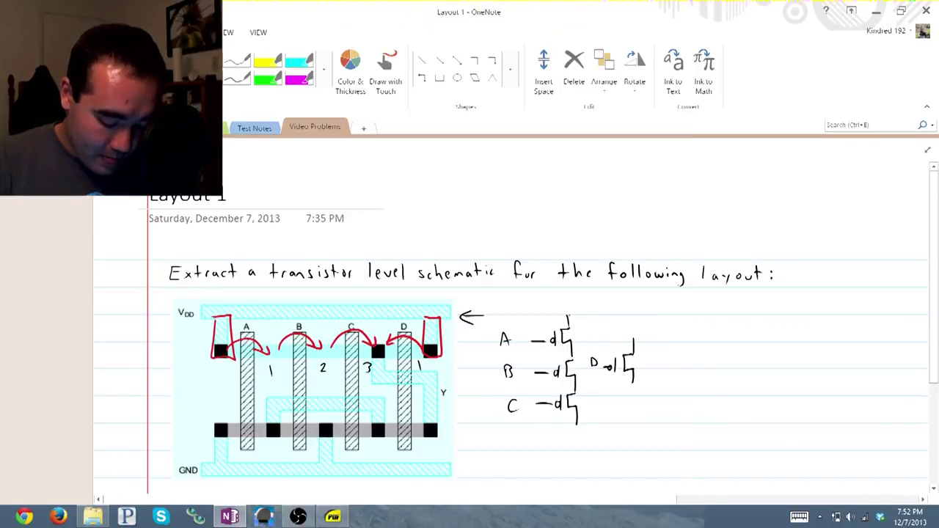
pyautogui.moveTo(563, 316)
pyautogui.mouseDown()
pyautogui.moveTo(628, 314)
pyautogui.moveTo(632, 348)
pyautogui.mouseUp()
pyautogui.moveTo(596, 309)
pyautogui.mouseDown()
pyautogui.moveTo(595, 318)
pyautogui.moveTo(621, 295)
pyautogui.moveTo(635, 307)
pyautogui.mouseUp()
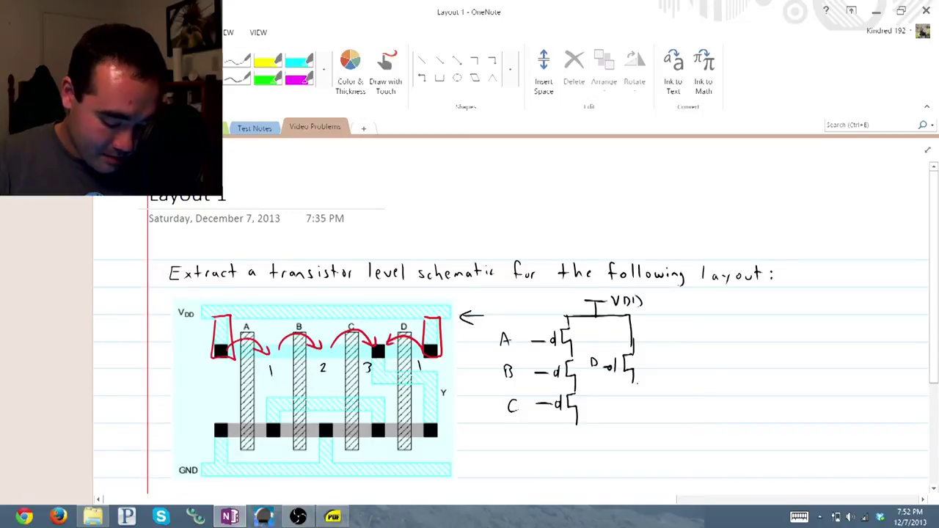
pyautogui.moveTo(633, 375); pyautogui.dragTo(637, 423)
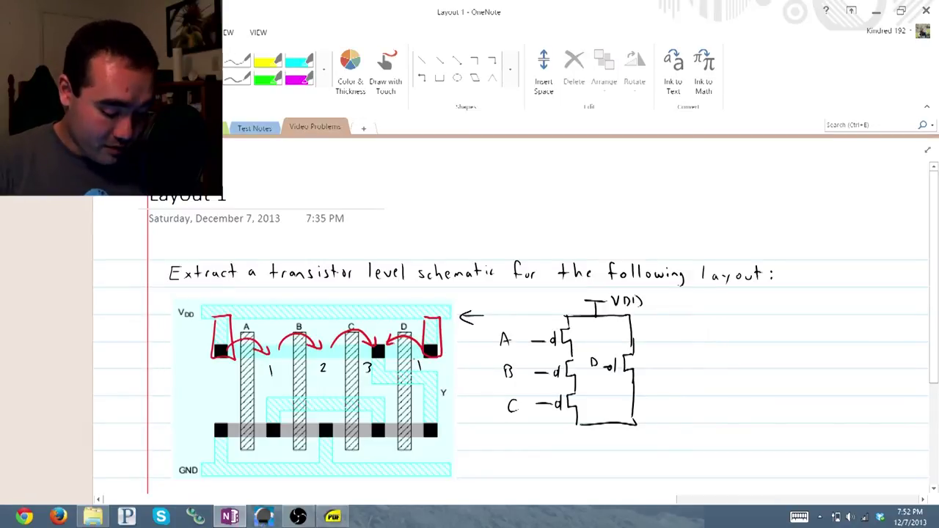
# - Redraw the layout's output trace to Y and add a schematic output wire labeled Y
pyautogui.moveTo(378, 360)
pyautogui.mouseDown()
pyautogui.moveTo(438, 378)
pyautogui.moveTo(441, 403)
pyautogui.mouseUp()
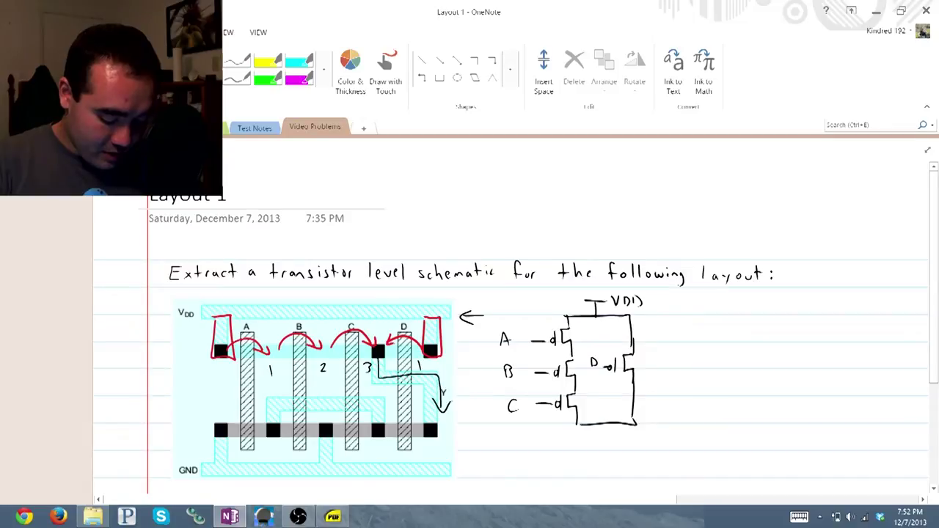
pyautogui.click(426, 411)
pyautogui.press('Delete')
pyautogui.moveTo(374, 358)
pyautogui.mouseDown()
pyautogui.moveTo(386, 386)
pyautogui.moveTo(424, 392)
pyautogui.moveTo(426, 423)
pyautogui.moveTo(439, 426)
pyautogui.moveTo(439, 392)
pyautogui.moveTo(385, 353)
pyautogui.mouseUp()
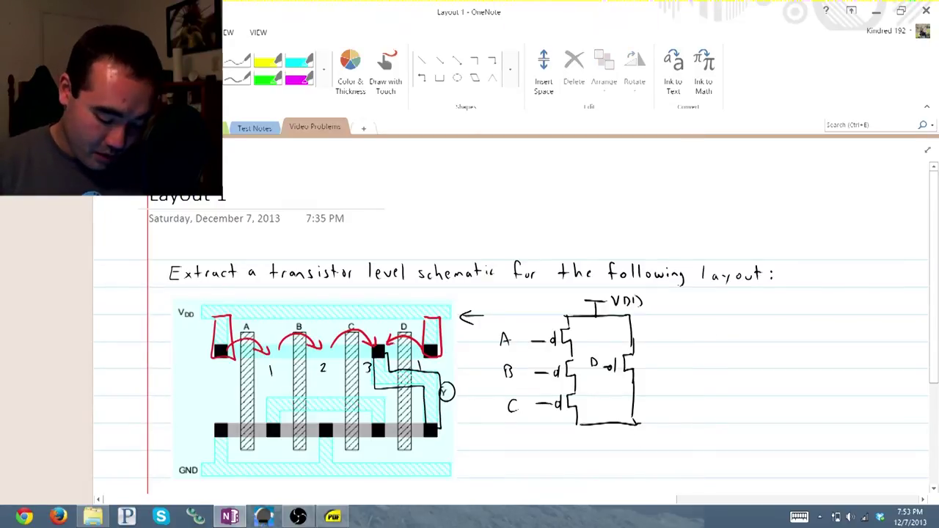
pyautogui.moveTo(640, 423); pyautogui.dragTo(727, 420)
pyautogui.moveTo(733, 413); pyautogui.dragTo(728, 429)
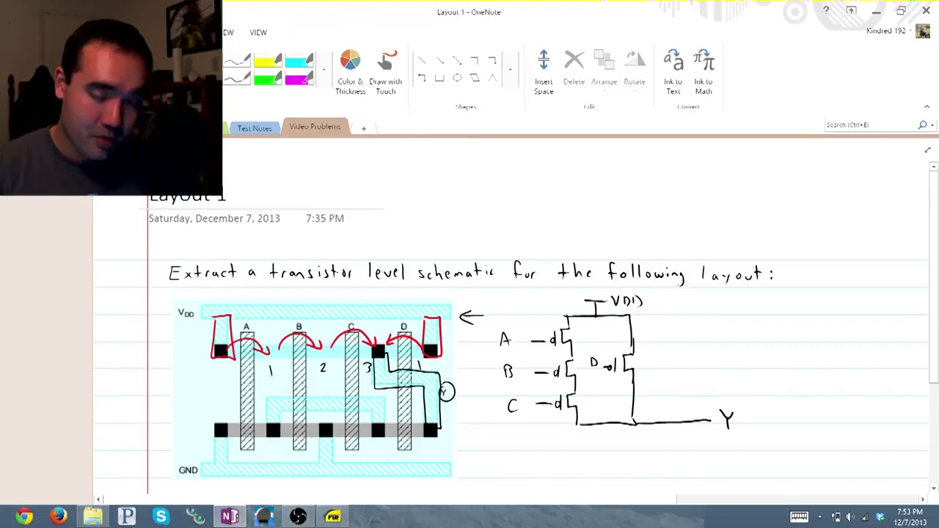
# - Circle the ground-side contacts in blue and trace the pull-down path over gates A and B
pyautogui.scroll(-1, 425, 410)
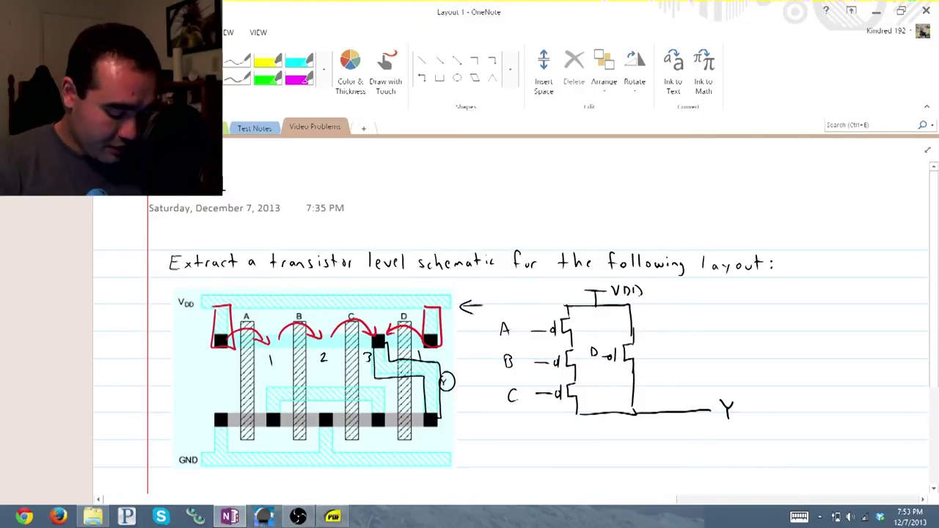
pyautogui.moveTo(215, 415)
pyautogui.mouseDown()
pyautogui.moveTo(216, 445)
pyautogui.moveTo(229, 414)
pyautogui.moveTo(215, 411)
pyautogui.mouseUp()
pyautogui.moveTo(319, 414)
pyautogui.mouseDown()
pyautogui.moveTo(320, 438)
pyautogui.moveTo(339, 409)
pyautogui.moveTo(321, 411)
pyautogui.mouseUp()
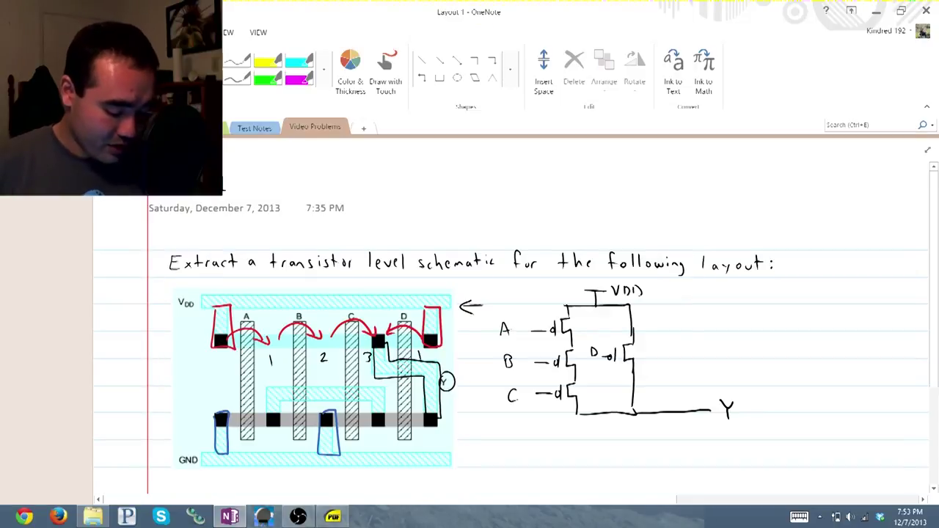
pyautogui.moveTo(221, 417)
pyautogui.mouseDown()
pyautogui.moveTo(237, 401)
pyautogui.moveTo(258, 412)
pyautogui.mouseUp()
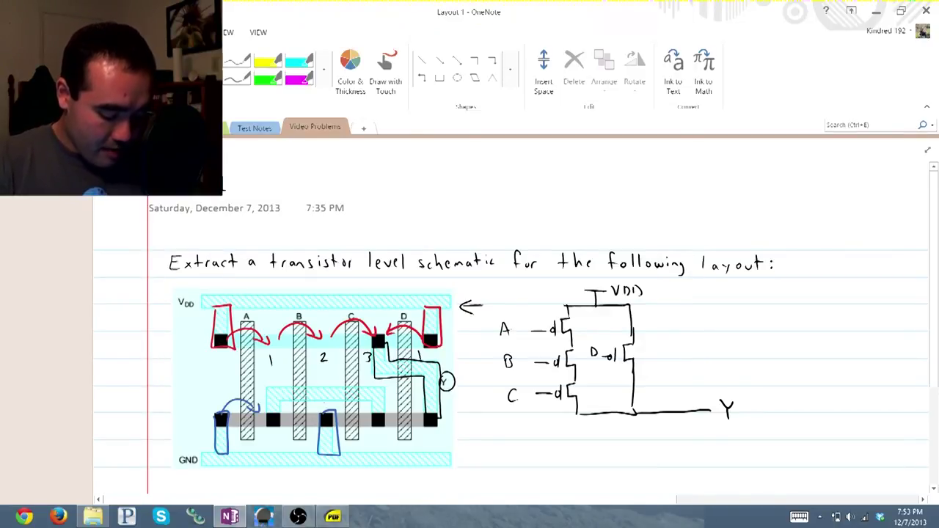
pyautogui.moveTo(328, 393)
pyautogui.mouseDown()
pyautogui.moveTo(328, 402)
pyautogui.moveTo(297, 399)
pyautogui.moveTo(295, 414)
pyautogui.moveTo(364, 406)
pyautogui.mouseUp()
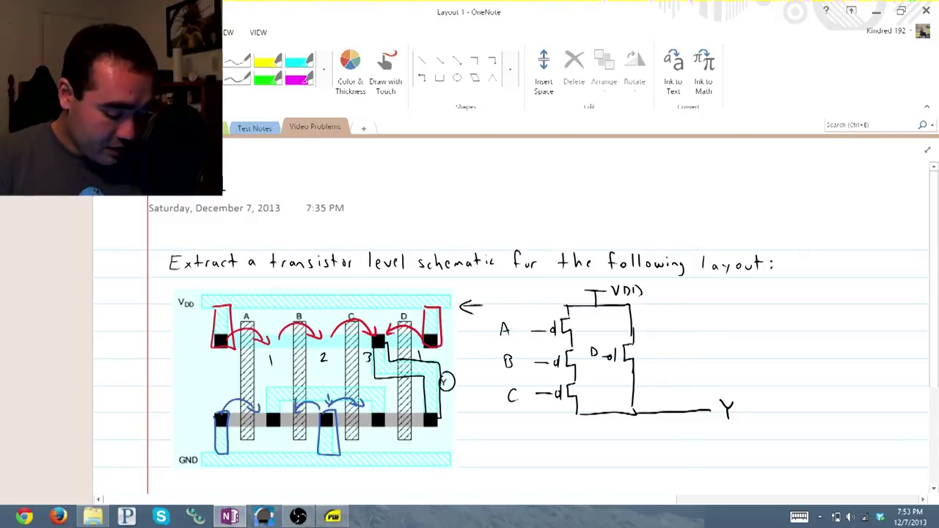
pyautogui.moveTo(266, 406)
pyautogui.mouseDown()
pyautogui.moveTo(294, 444)
pyautogui.moveTo(275, 403)
pyautogui.moveTo(262, 435)
pyautogui.moveTo(262, 405)
pyautogui.moveTo(325, 406)
pyautogui.moveTo(324, 386)
pyautogui.moveTo(389, 404)
pyautogui.moveTo(336, 399)
pyautogui.moveTo(380, 418)
pyautogui.mouseUp()
pyautogui.moveTo(370, 415)
pyautogui.mouseDown()
pyautogui.moveTo(360, 428)
pyautogui.moveTo(378, 433)
pyautogui.mouseUp()
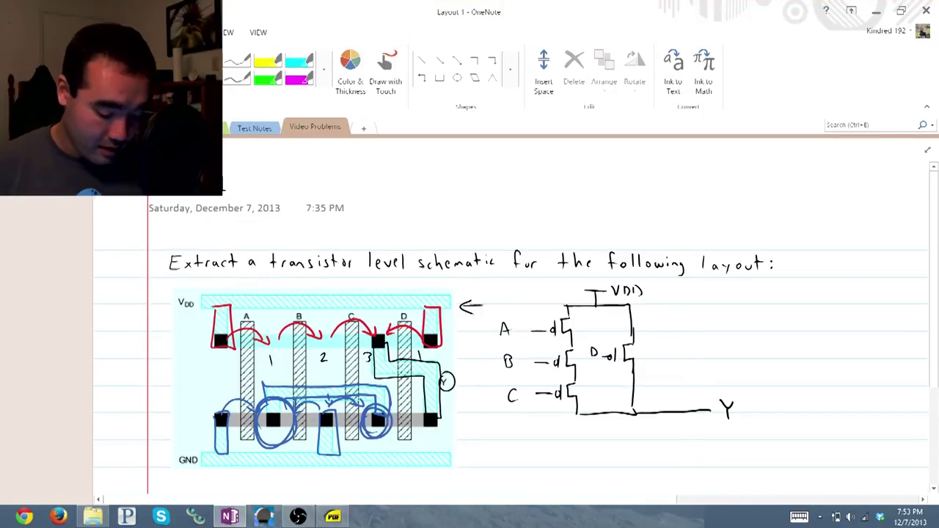
# - Undo the blue and black traces, then draw a green zigzag across the lower diffusion, numbering gaps 1–3
pyautogui.hotkey('ctrl', 'z')
pyautogui.hotkey('ctrl', 'z')
pyautogui.hotkey('ctrl', 'z')
pyautogui.hotkey('ctrl', 'z')
pyautogui.hotkey('ctrl', 'z')
pyautogui.hotkey('ctrl', 'z')
pyautogui.hotkey('ctrl', 'z')
pyautogui.hotkey('ctrl', 'z')
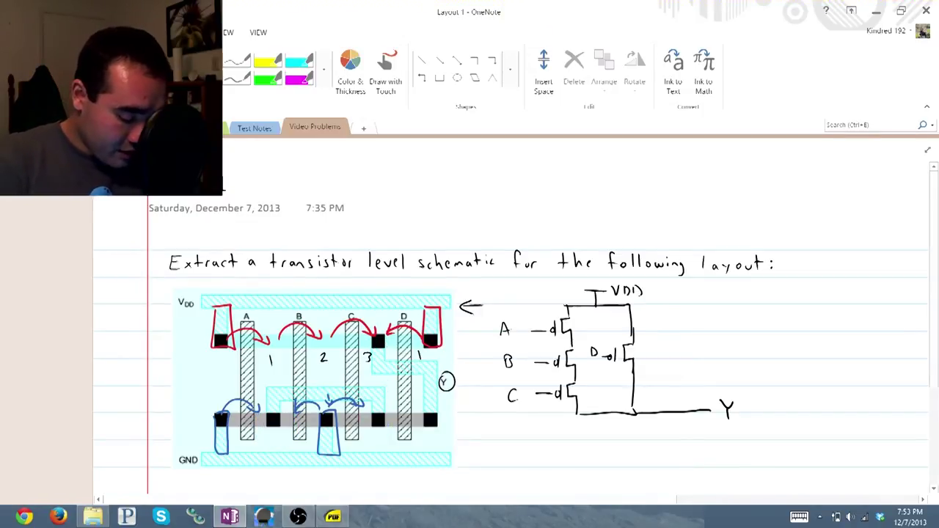
pyautogui.moveTo(270, 423)
pyautogui.mouseDown()
pyautogui.moveTo(277, 396)
pyautogui.moveTo(305, 390)
pyautogui.moveTo(374, 392)
pyautogui.moveTo(382, 421)
pyautogui.mouseUp()
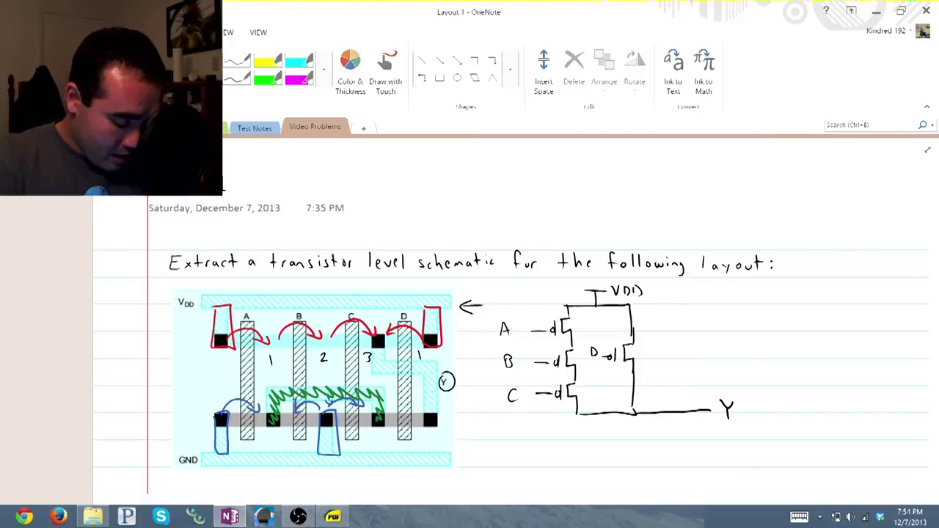
pyautogui.moveTo(257, 382); pyautogui.dragTo(260, 393)
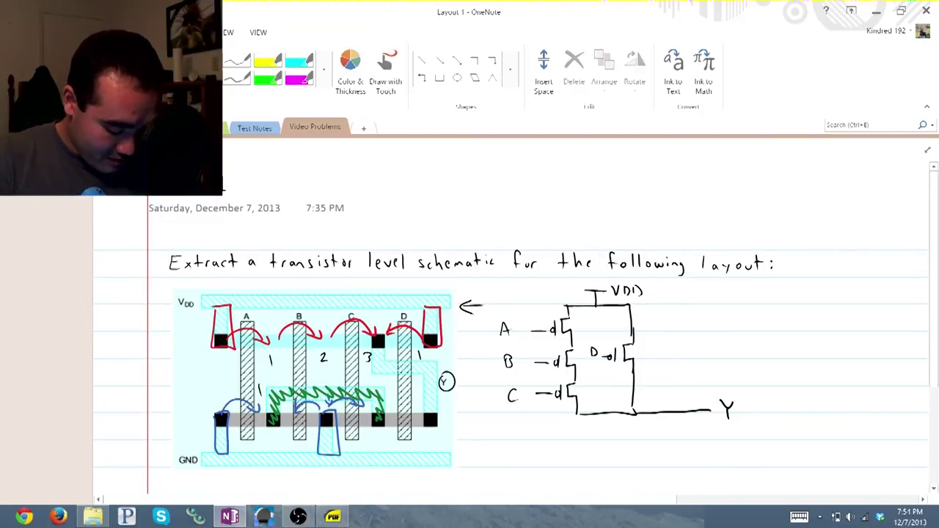
pyautogui.moveTo(283, 431); pyautogui.dragTo(292, 441)
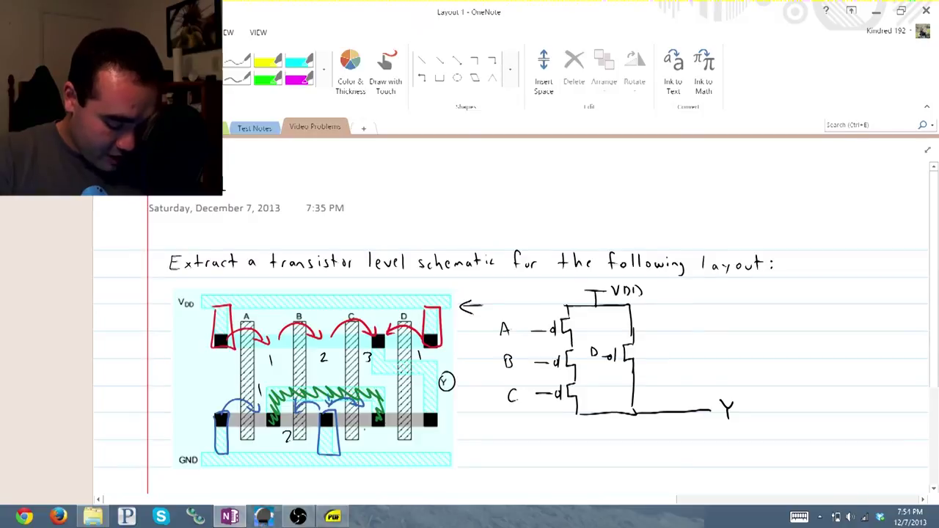
pyautogui.moveTo(349, 436); pyautogui.dragTo(362, 440)
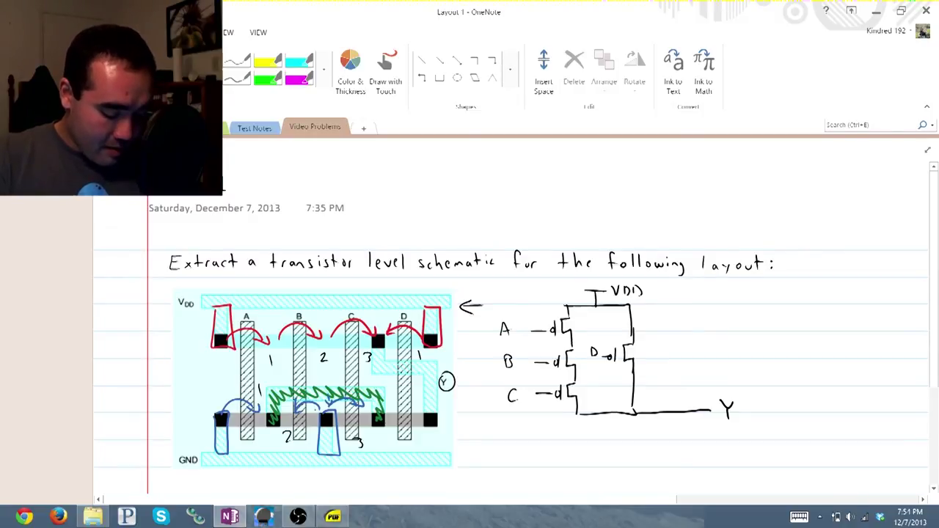
pyautogui.moveTo(296, 470)
pyautogui.mouseDown()
pyautogui.moveTo(306, 447)
pyautogui.moveTo(361, 467)
pyautogui.mouseUp()
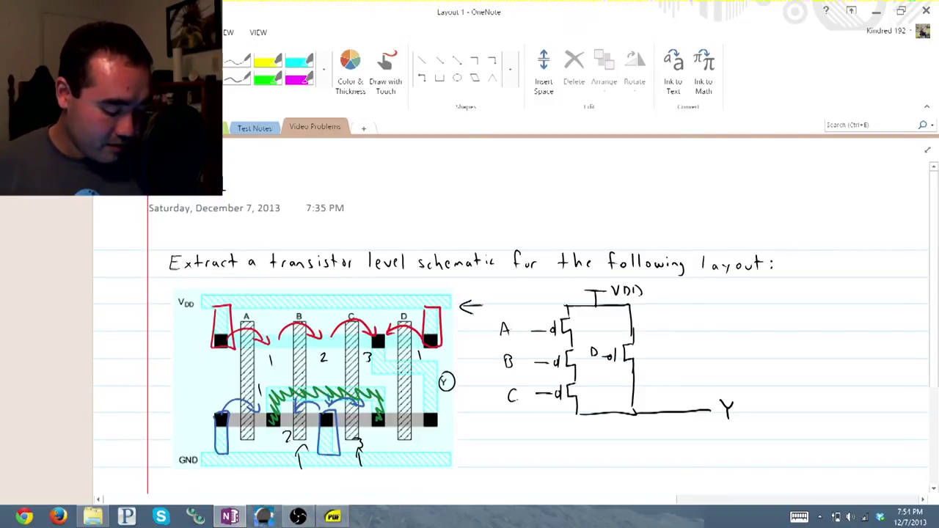
# - Add arrows at the leftmost lower contact and under the rightmost lower transistor
pyautogui.moveTo(198, 429); pyautogui.dragTo(209, 424)
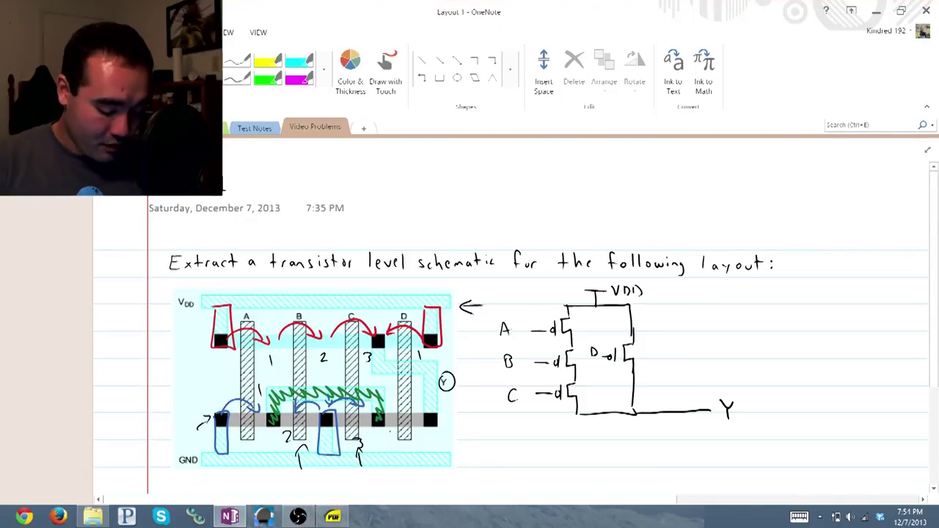
pyautogui.moveTo(391, 431); pyautogui.dragTo(428, 438)
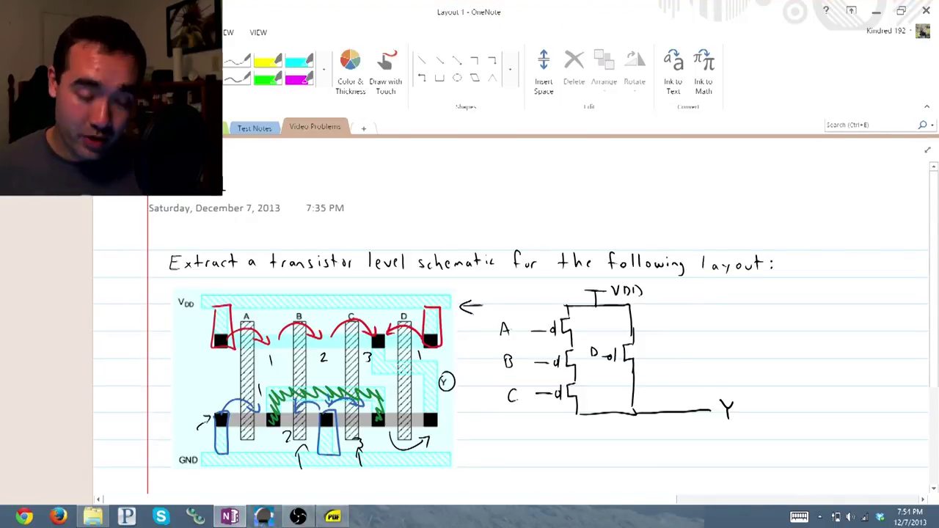
pyautogui.scroll(-1, 514, 331)
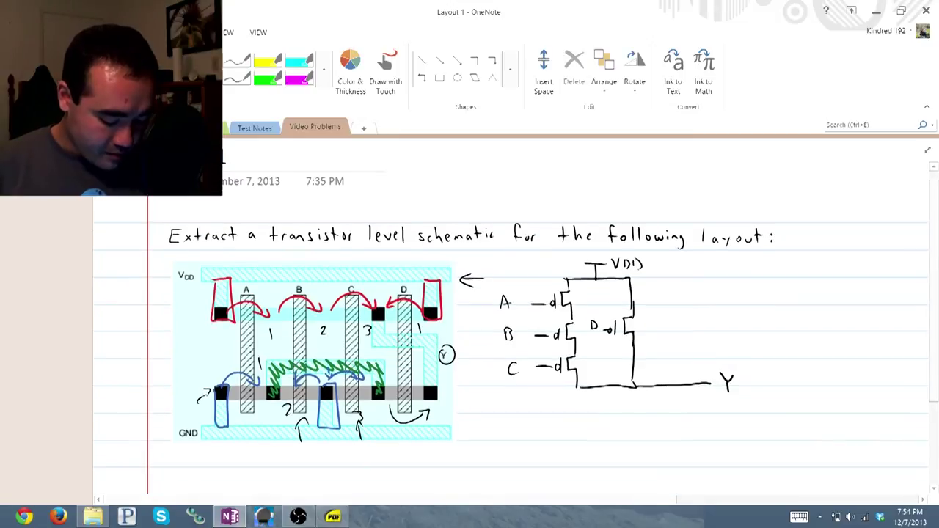
# - Draw NMOS D hanging below Y with its gate labeled D and mark gate D on the layout
pyautogui.scroll(-2, 513, 330)
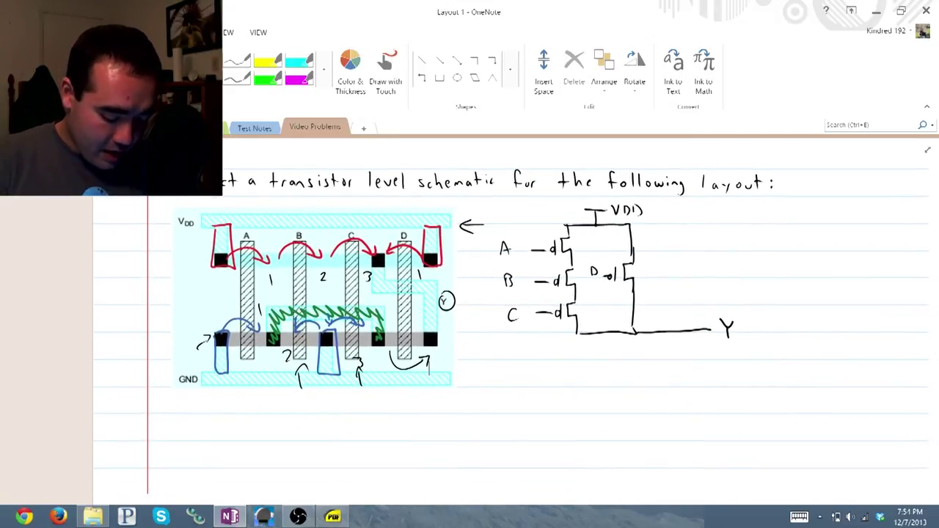
pyautogui.moveTo(450, 340); pyautogui.dragTo(443, 350)
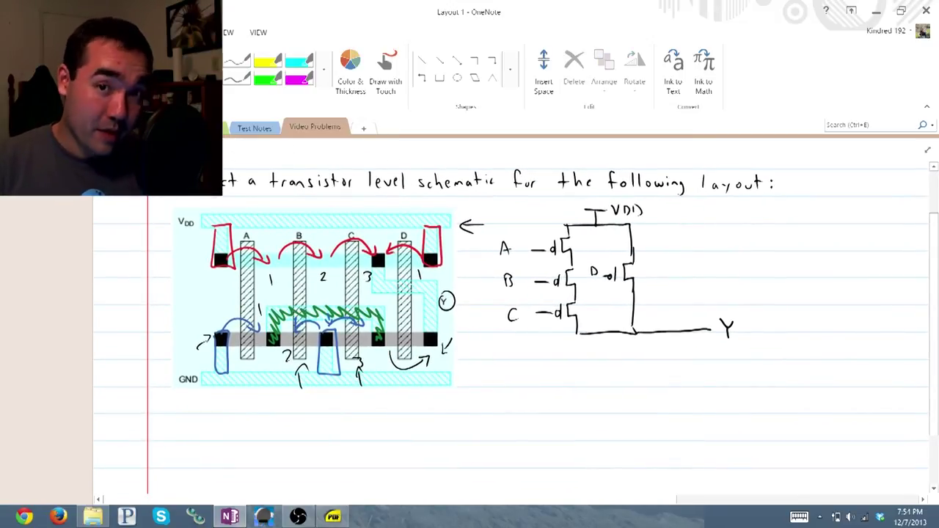
pyautogui.moveTo(607, 336)
pyautogui.mouseDown()
pyautogui.moveTo(600, 357)
pyautogui.moveTo(609, 386)
pyautogui.moveTo(590, 375)
pyautogui.mouseUp()
pyautogui.moveTo(545, 362); pyautogui.dragTo(546, 375)
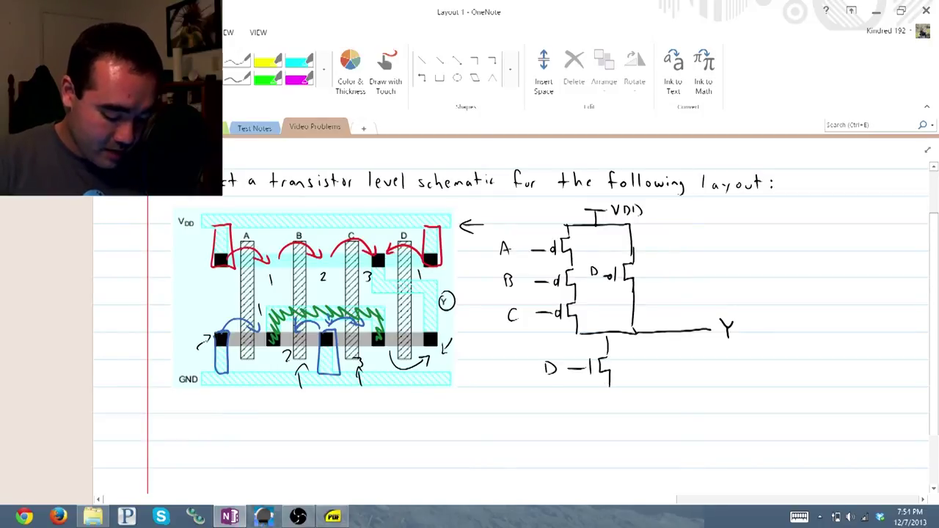
pyautogui.moveTo(402, 212); pyautogui.dragTo(401, 229)
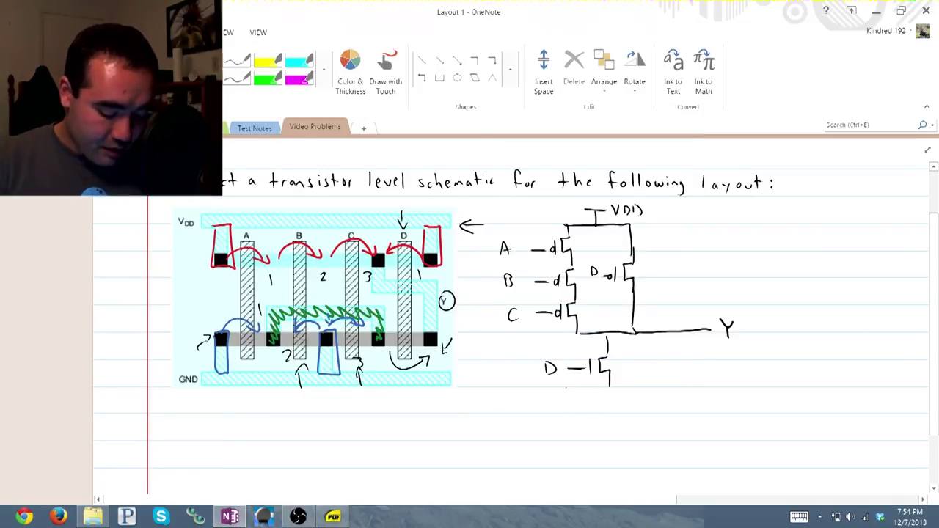
pyautogui.moveTo(566, 390)
pyautogui.mouseDown()
pyautogui.moveTo(669, 387)
pyautogui.moveTo(569, 393)
pyautogui.moveTo(570, 444)
pyautogui.mouseUp()
# - Sketch three parallel NMOS transistors under the D node with their gate leads
pyautogui.moveTo(612, 390)
pyautogui.mouseDown()
pyautogui.moveTo(605, 423)
pyautogui.moveTo(613, 440)
pyautogui.mouseUp()
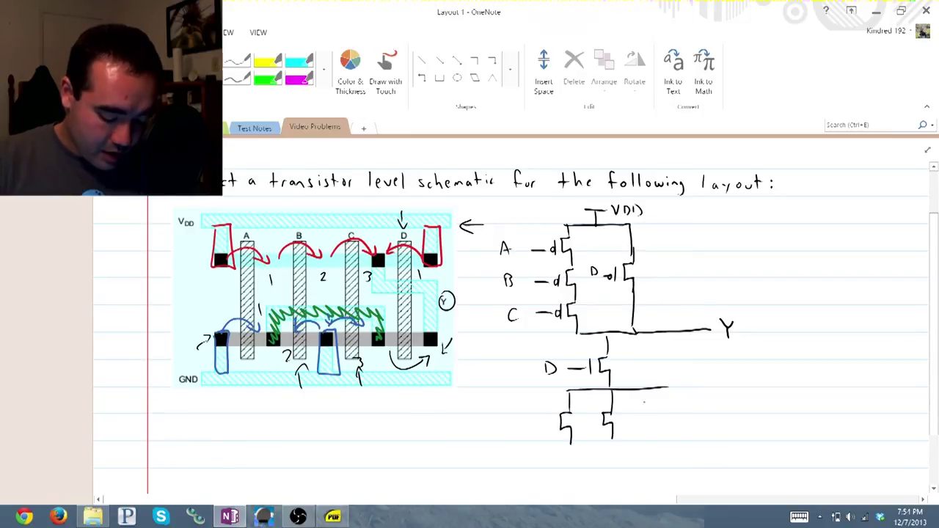
pyautogui.moveTo(666, 388)
pyautogui.mouseDown()
pyautogui.moveTo(655, 408)
pyautogui.moveTo(666, 443)
pyautogui.mouseUp()
pyautogui.moveTo(553, 414); pyautogui.dragTo(552, 434)
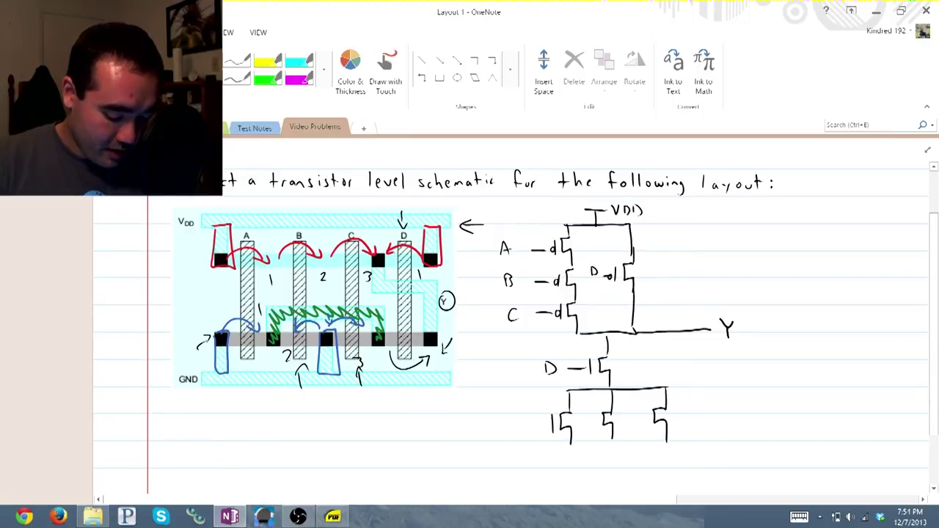
pyautogui.moveTo(593, 411); pyautogui.dragTo(592, 432)
pyautogui.moveTo(647, 409); pyautogui.dragTo(645, 433)
# - Point arrows up at the gates A, B and C on the layout
pyautogui.moveTo(253, 375)
pyautogui.mouseDown()
pyautogui.moveTo(253, 397)
pyautogui.moveTo(258, 374)
pyautogui.mouseUp()
pyautogui.moveTo(304, 405); pyautogui.dragTo(303, 369)
pyautogui.moveTo(297, 386)
pyautogui.mouseDown()
pyautogui.moveTo(303, 367)
pyautogui.moveTo(313, 377)
pyautogui.mouseUp()
pyautogui.moveTo(365, 407); pyautogui.dragTo(363, 372)
pyautogui.moveTo(357, 385); pyautogui.dragTo(369, 382)
# - Label the parallel gates A, B, C and tie the transistors to a ground symbol
pyautogui.moveTo(532, 429); pyautogui.dragTo(596, 420)
pyautogui.moveTo(602, 420)
pyautogui.mouseDown()
pyautogui.moveTo(610, 420)
pyautogui.moveTo(579, 428)
pyautogui.mouseUp()
pyautogui.moveTo(579, 416)
pyautogui.mouseDown()
pyautogui.moveTo(582, 428)
pyautogui.moveTo(621, 421)
pyautogui.mouseUp()
pyautogui.moveTo(628, 420); pyautogui.dragTo(638, 420)
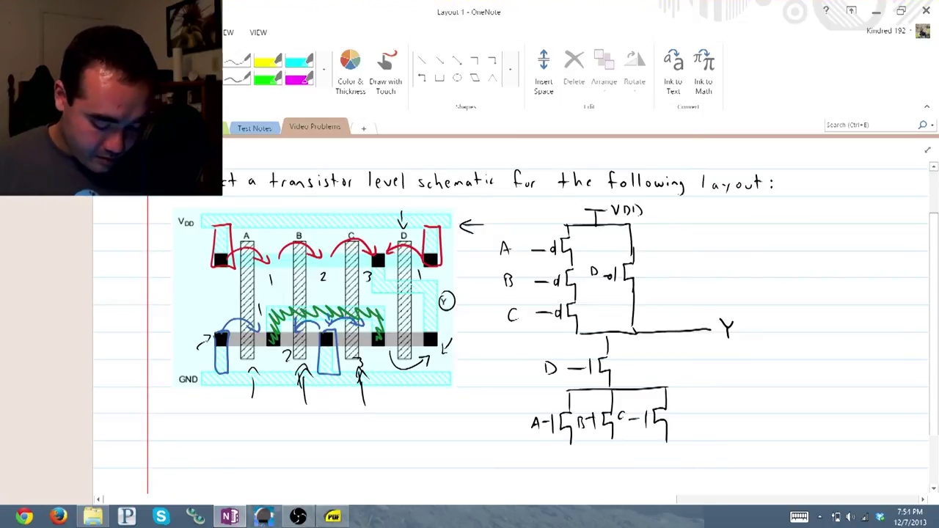
pyautogui.moveTo(564, 445); pyautogui.dragTo(672, 443)
pyautogui.moveTo(612, 438); pyautogui.dragTo(611, 464)
pyautogui.moveTo(606, 463); pyautogui.dragTo(625, 465)
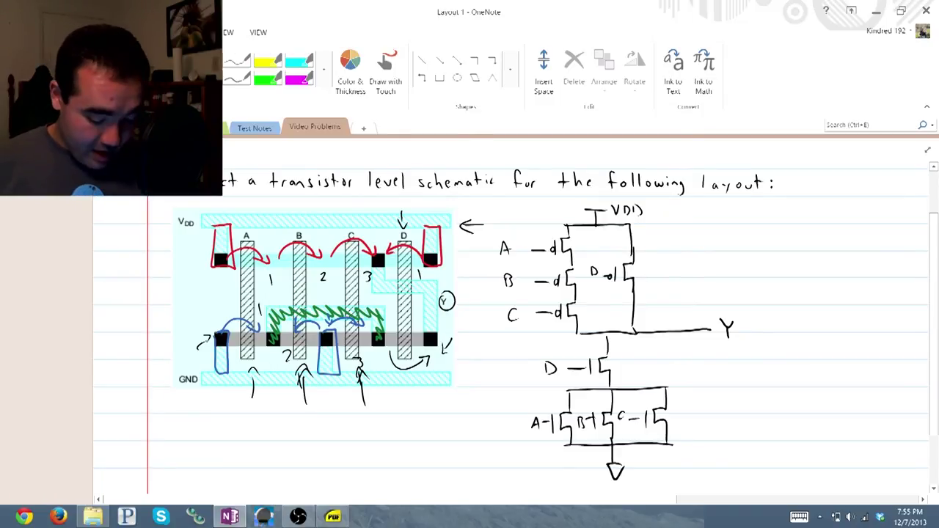
pyautogui.click(605, 488)
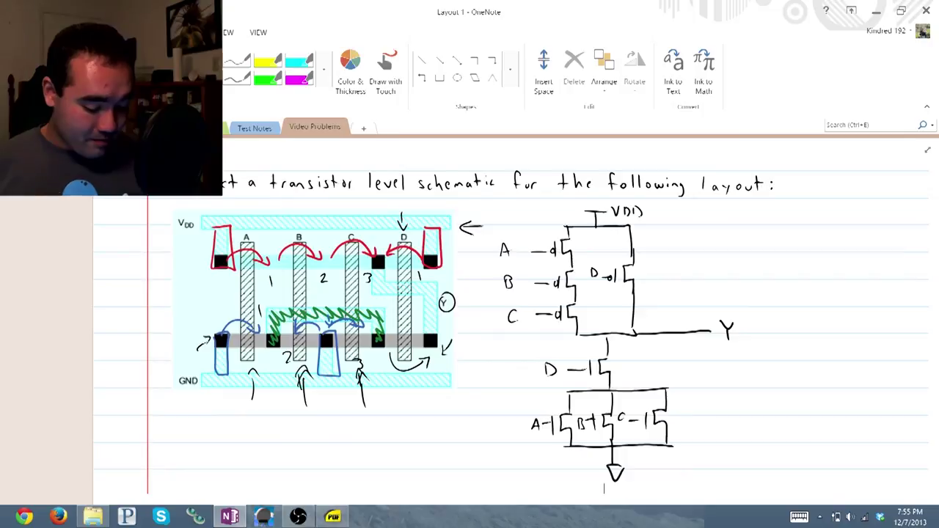